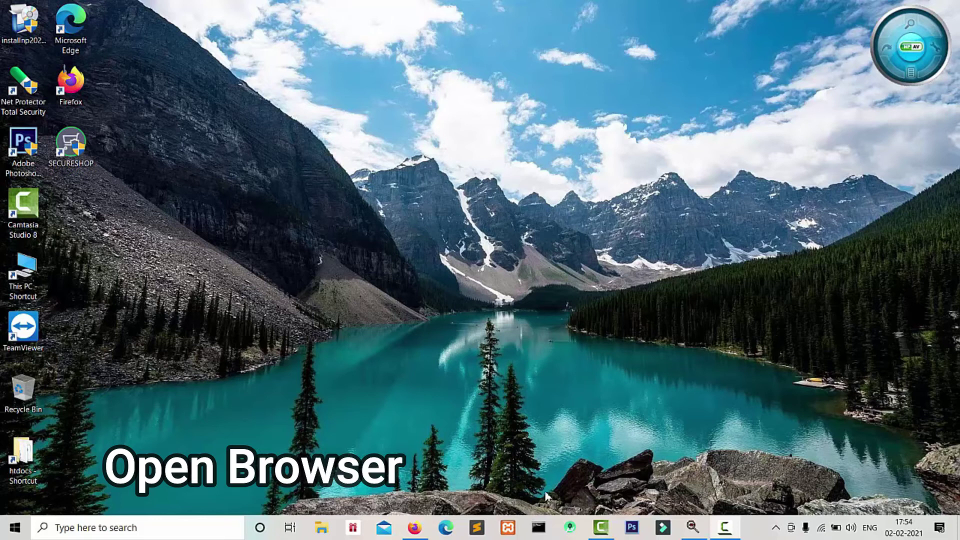
# Step: Launch Firefox and load the yourphpguru.com/cpanel login page
pyautogui.click(419, 530)
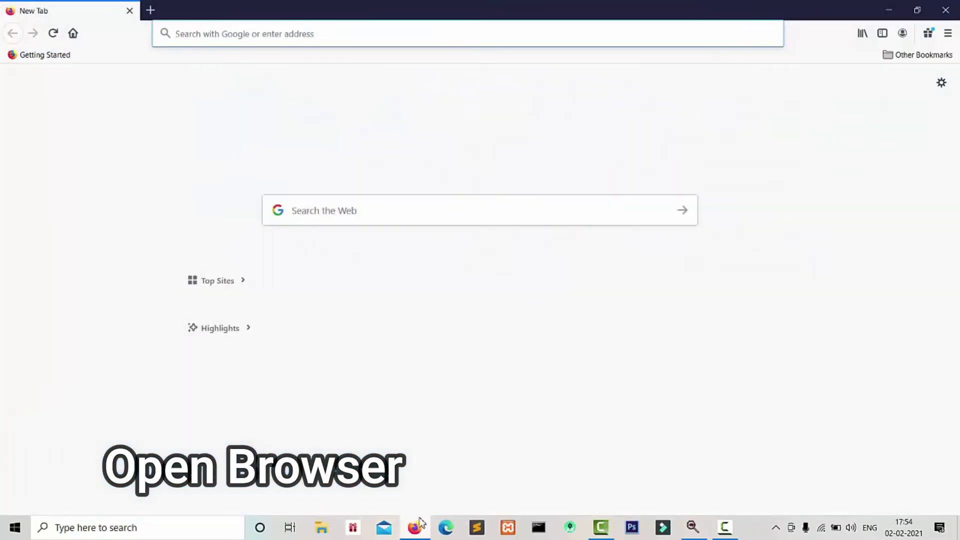
pyautogui.click(431, 40)
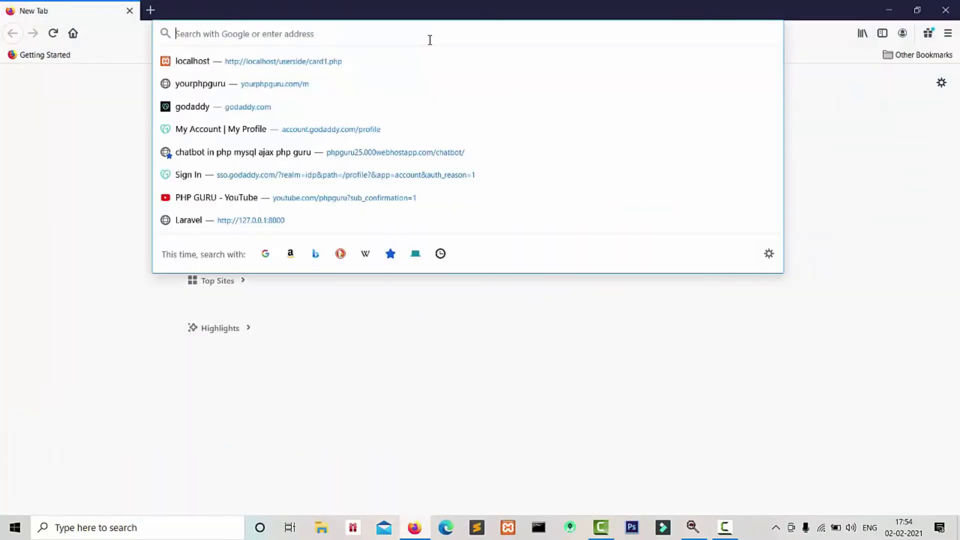
pyautogui.write('yourphpguru.com/')
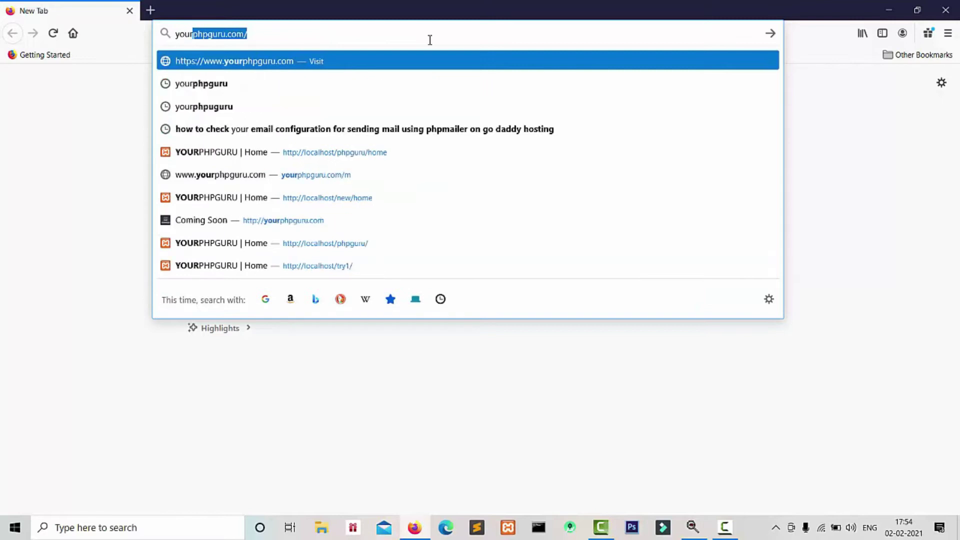
pyautogui.press('End')
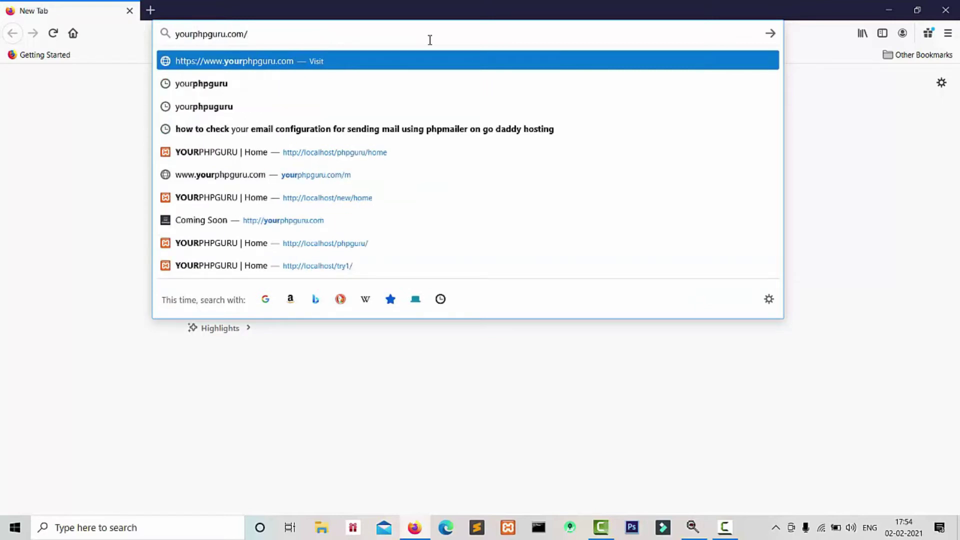
pyautogui.write('cp')
pyautogui.press('Return')
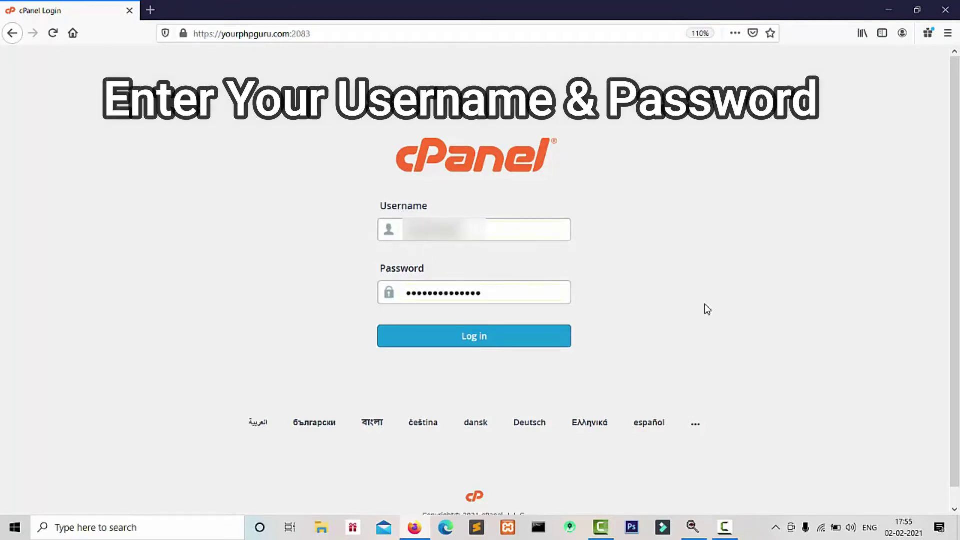
# Step: Log in to cPanel with the filled-in credentials
pyautogui.click(458, 343)
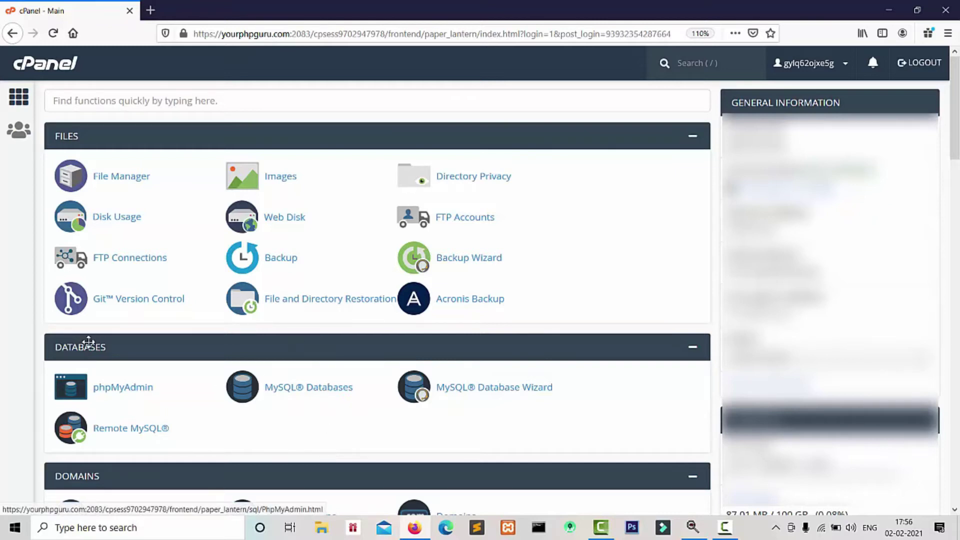
# Step: Create a MySQL database named test_dbcon, then go back to MySQL Databases
pyautogui.click(309, 394)
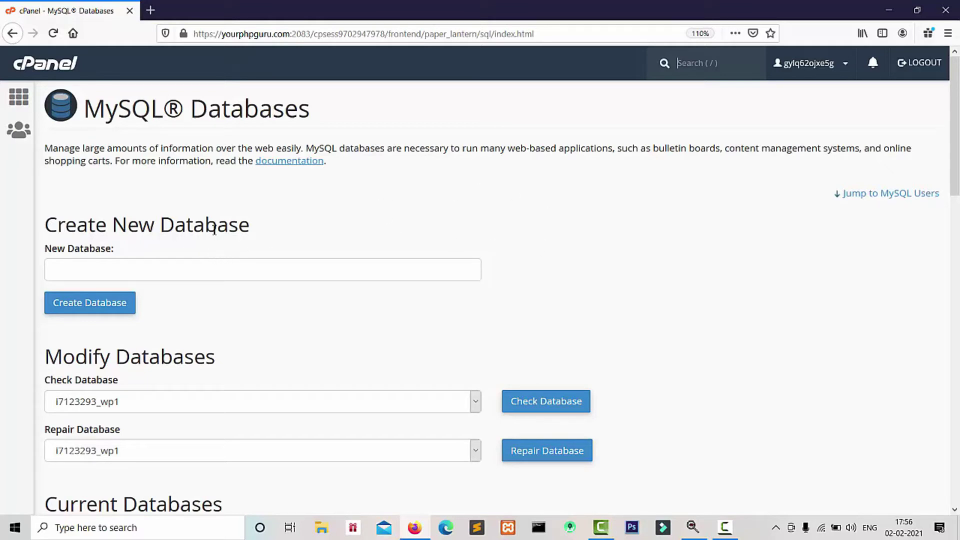
pyautogui.click(112, 270)
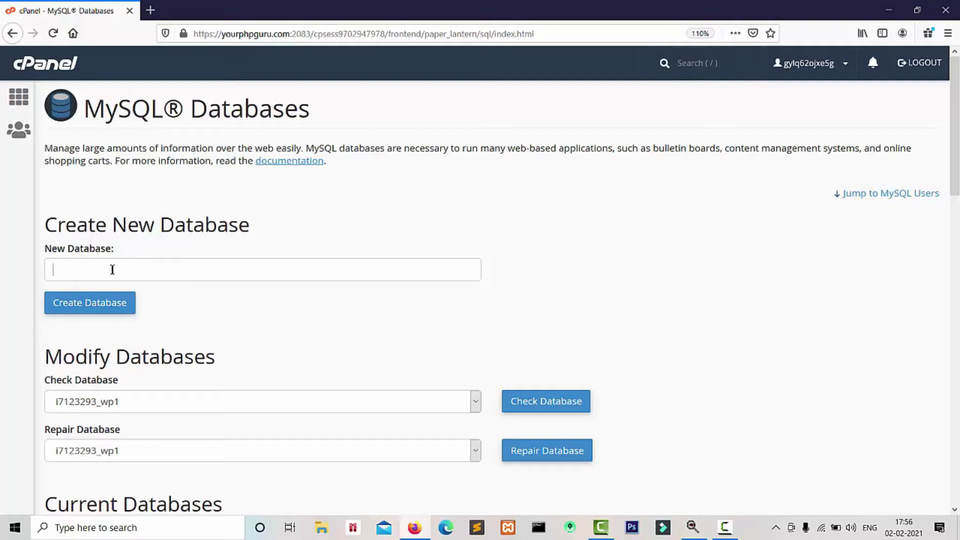
pyautogui.write('t')
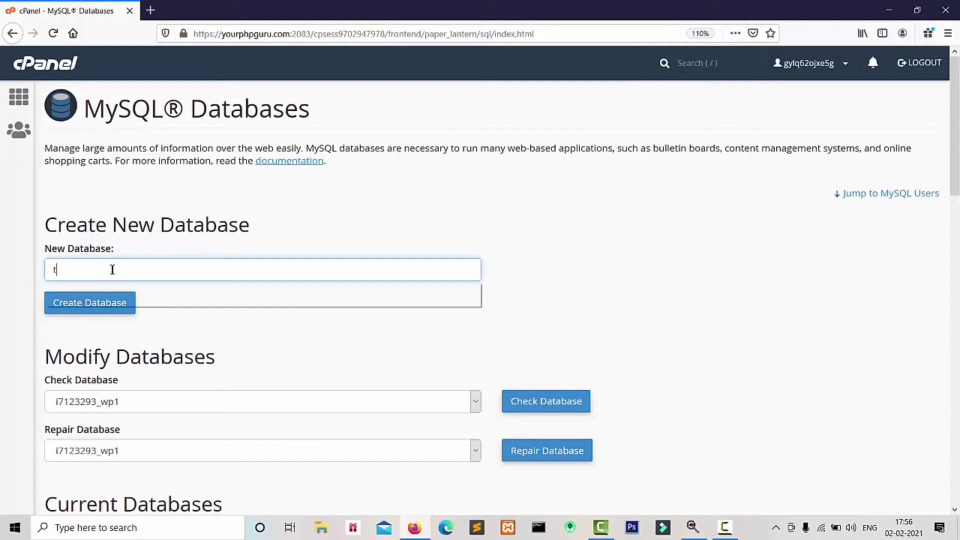
pyautogui.write('est_')
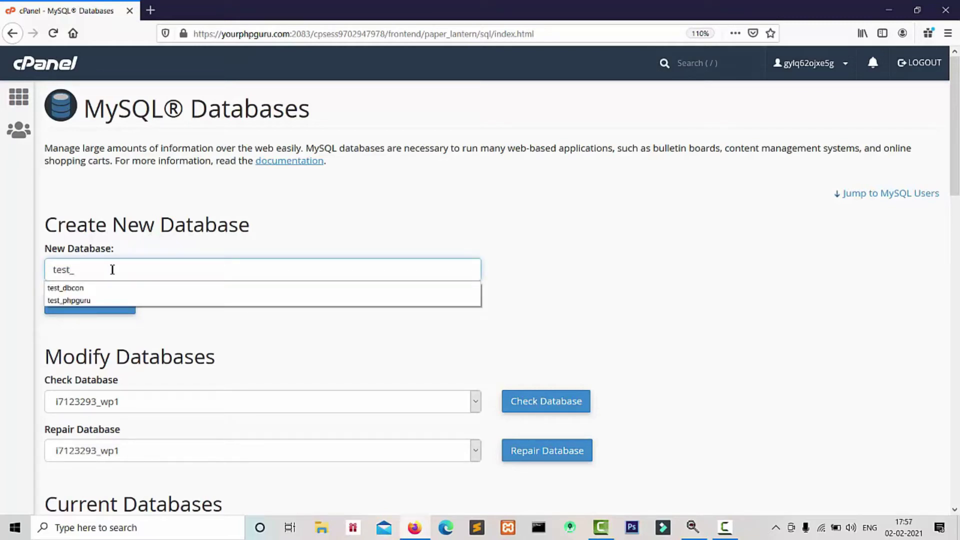
pyautogui.write('dbcon')
pyautogui.press('Escape')
pyautogui.click(198, 321)
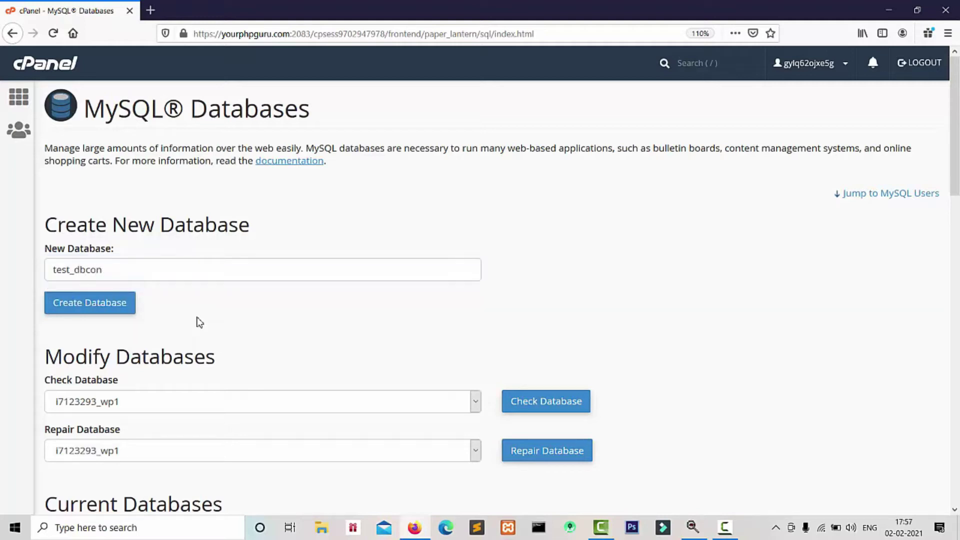
pyautogui.click(104, 306)
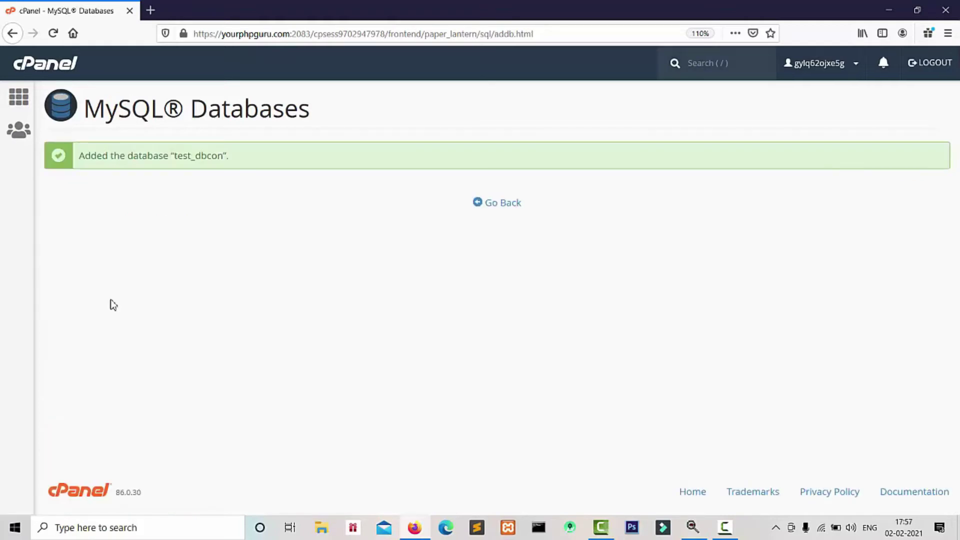
pyautogui.click(502, 211)
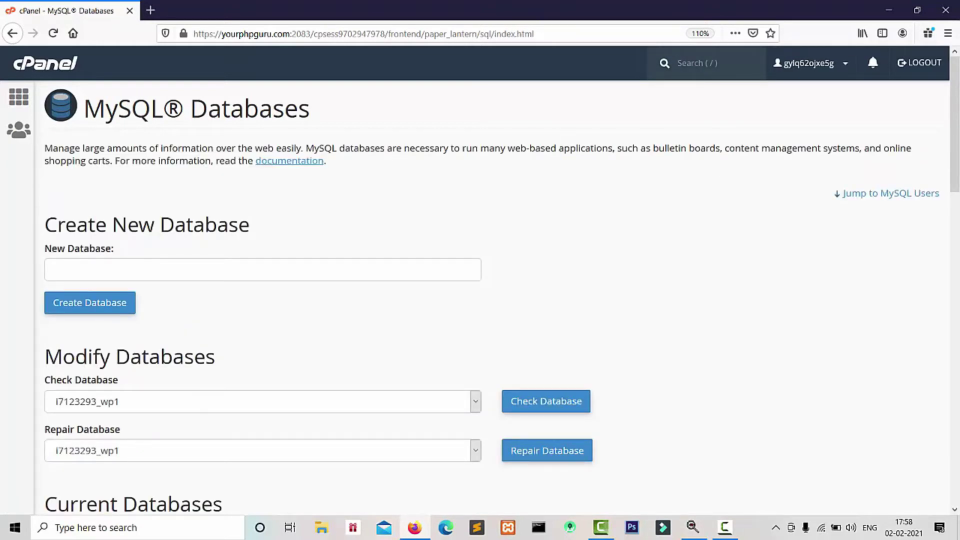
# Step: Scroll down past Current Databases to the MySQL Users Add New User form
pyautogui.scroll(-8, 959, 264)
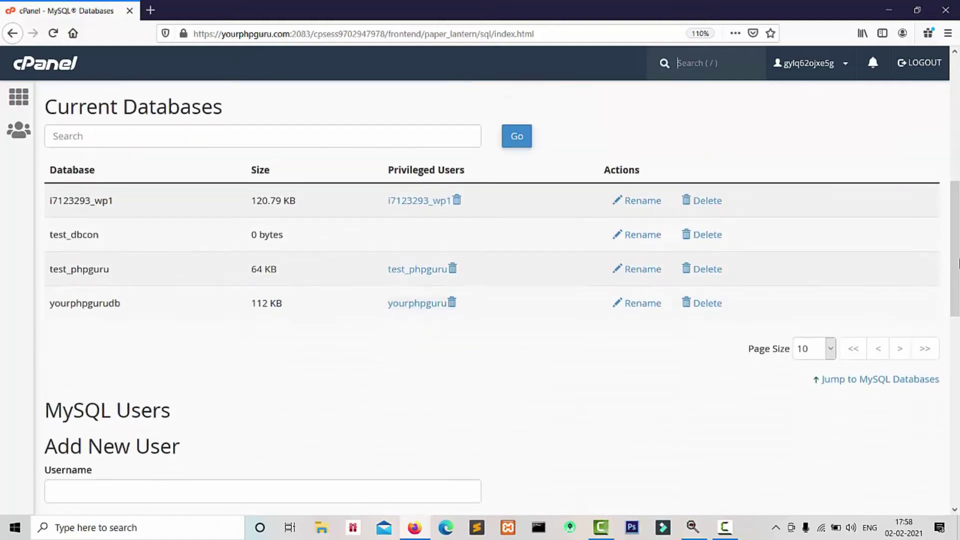
pyautogui.scroll(-5, 959, 264)
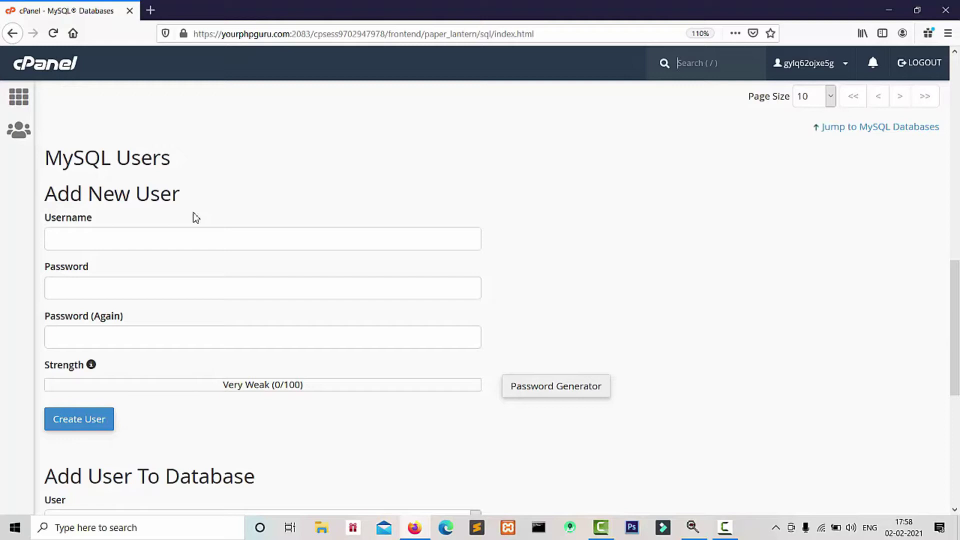
pyautogui.click(173, 237)
pyautogui.click(325, 181)
pyautogui.moveTo(956, 287)
pyautogui.mouseDown()
pyautogui.moveTo(956, 198)
pyautogui.moveTo(956, 297)
pyautogui.mouseUp()
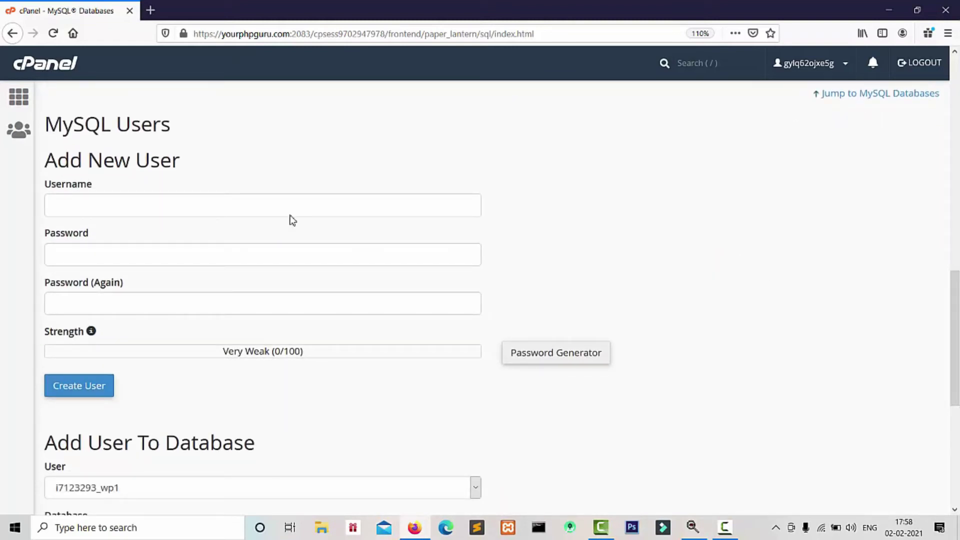
# Step: Enter test_dbcon as the new MySQL username
pyautogui.click(110, 206)
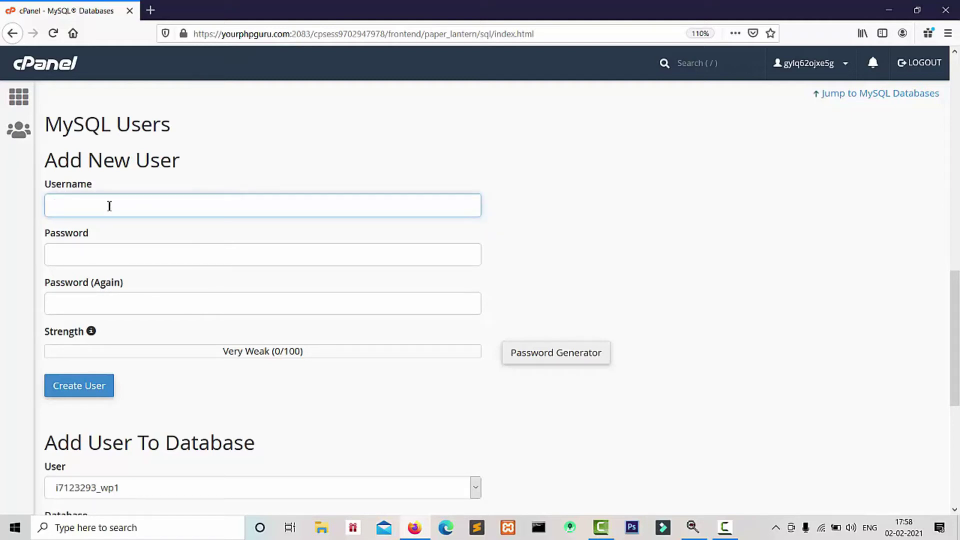
pyautogui.write('test')
pyautogui.press('Down')
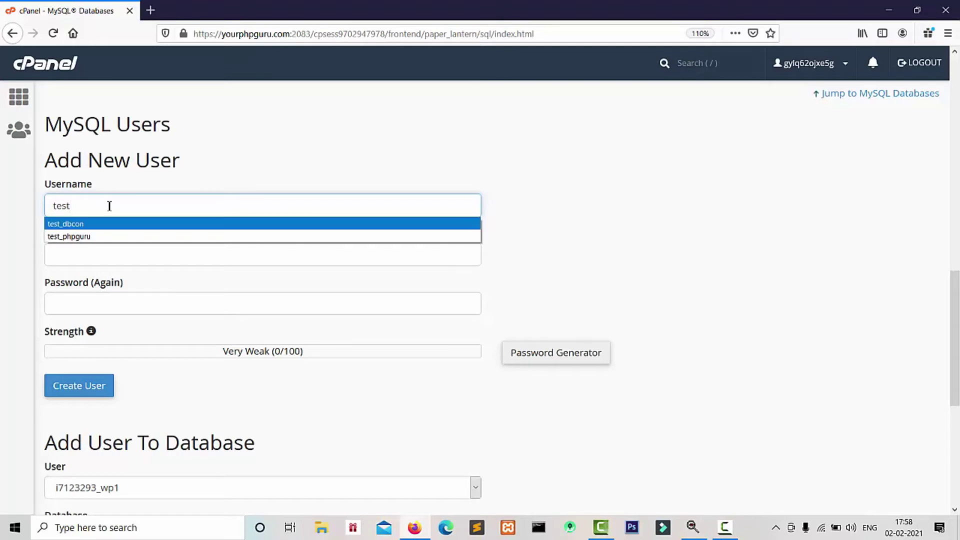
pyautogui.press('Return')
# Step: Enter a matching strong password in both fields and create the user
pyautogui.click(115, 257)
pyautogui.write('••••')
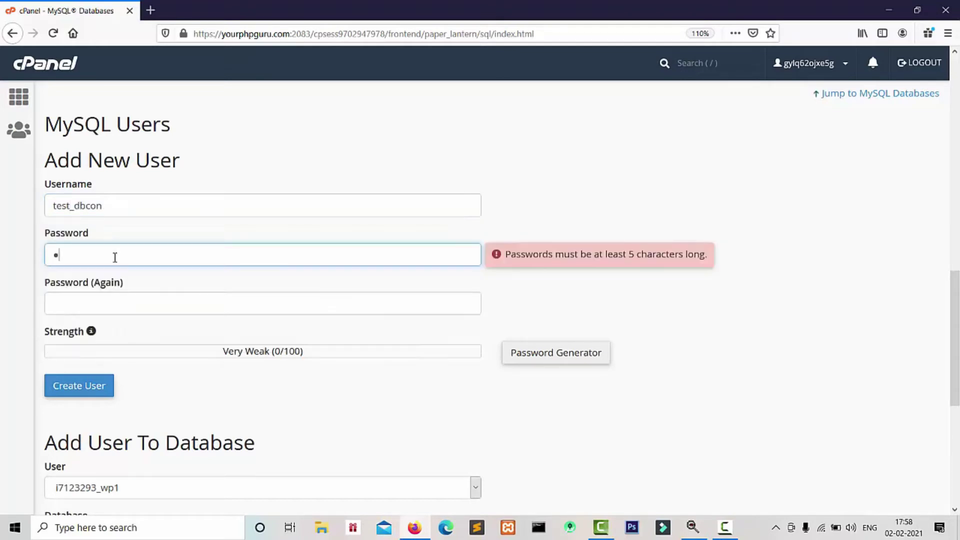
pyautogui.press('BackSpace')
pyautogui.press('BackSpace')
pyautogui.press('BackSpace')
pyautogui.press('BackSpace')
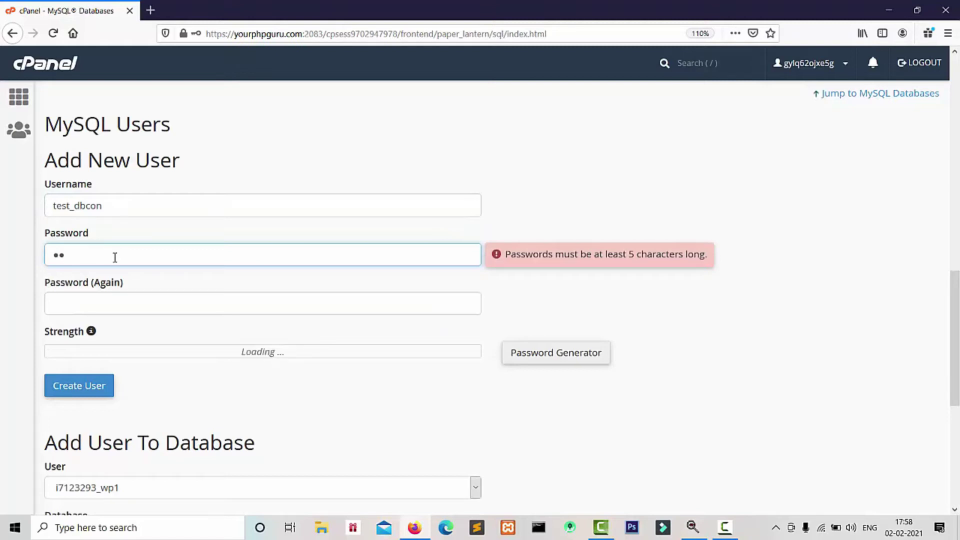
pyautogui.write('•••••')
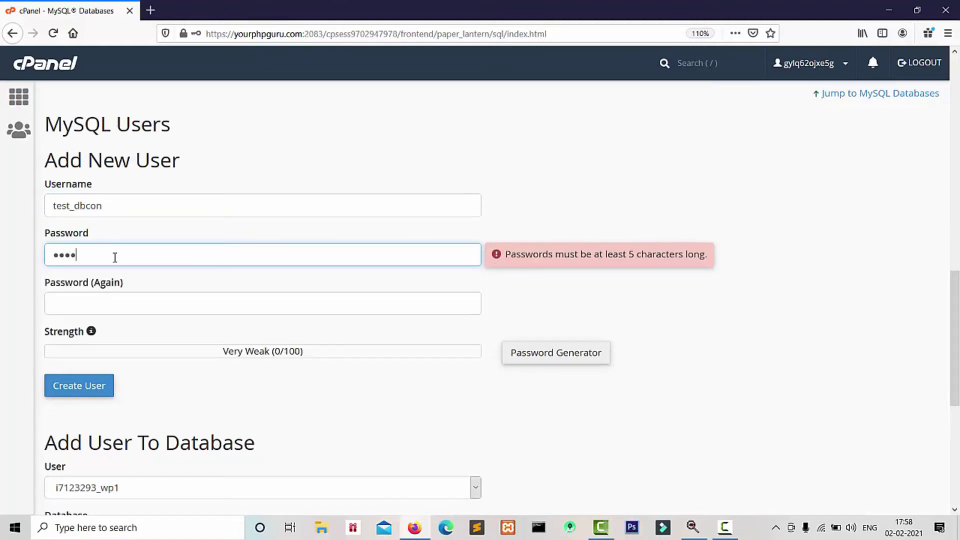
pyautogui.write('•••')
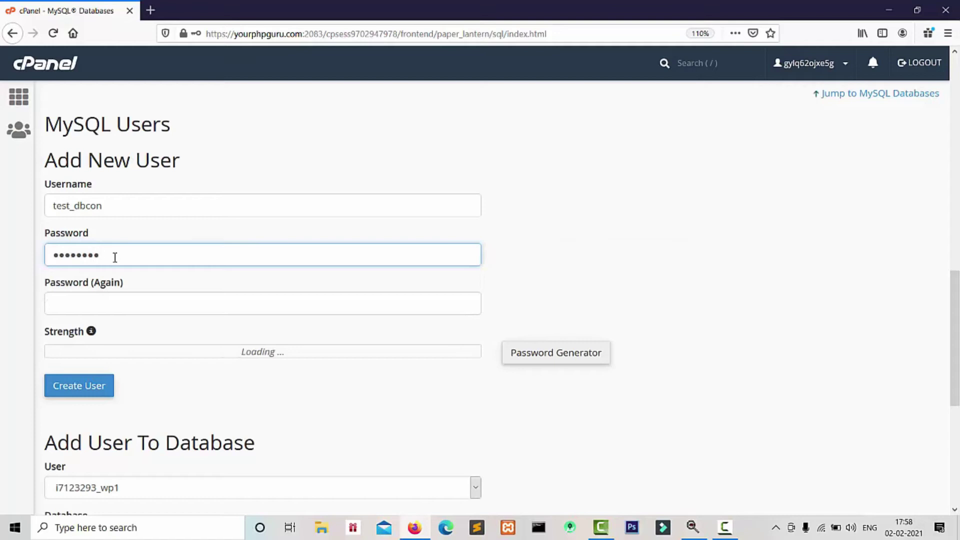
pyautogui.click(111, 295)
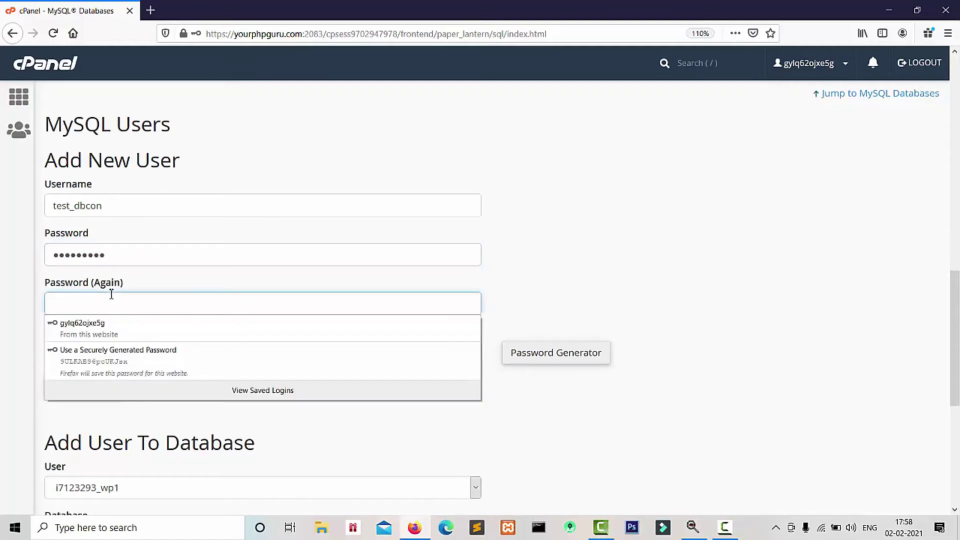
pyautogui.write('••••')
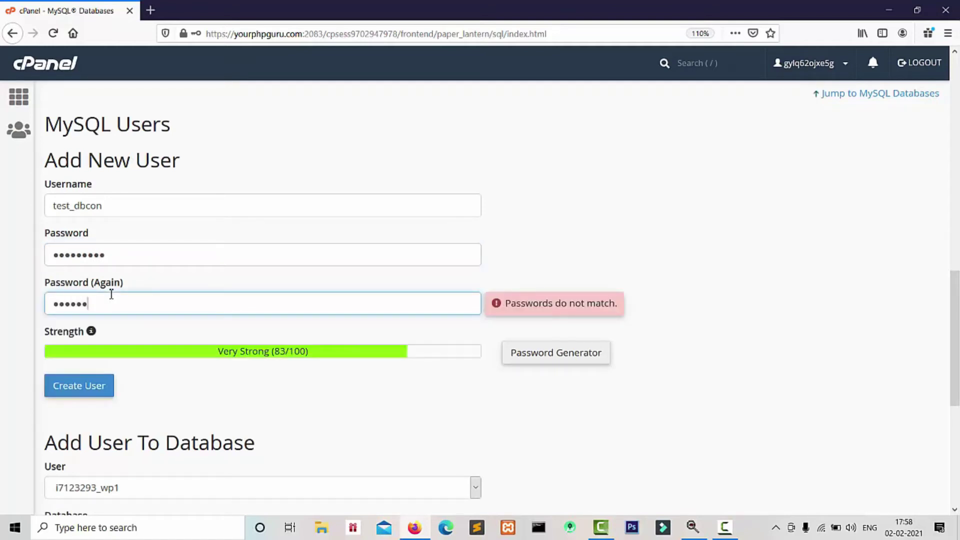
pyautogui.write('•••••')
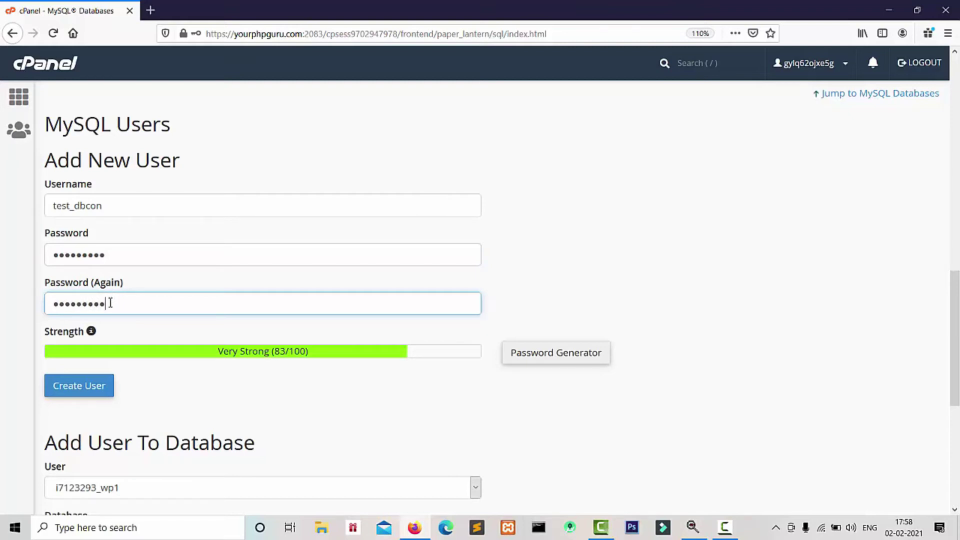
pyautogui.click(94, 388)
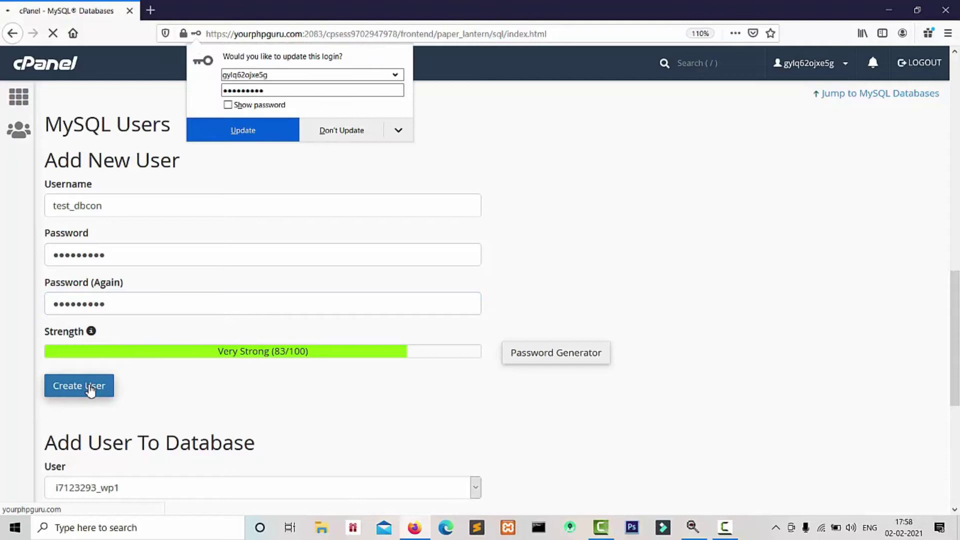
# Step: Decline Firefox's saved-login update, go back, and scroll down to MySQL Users
pyautogui.click(342, 136)
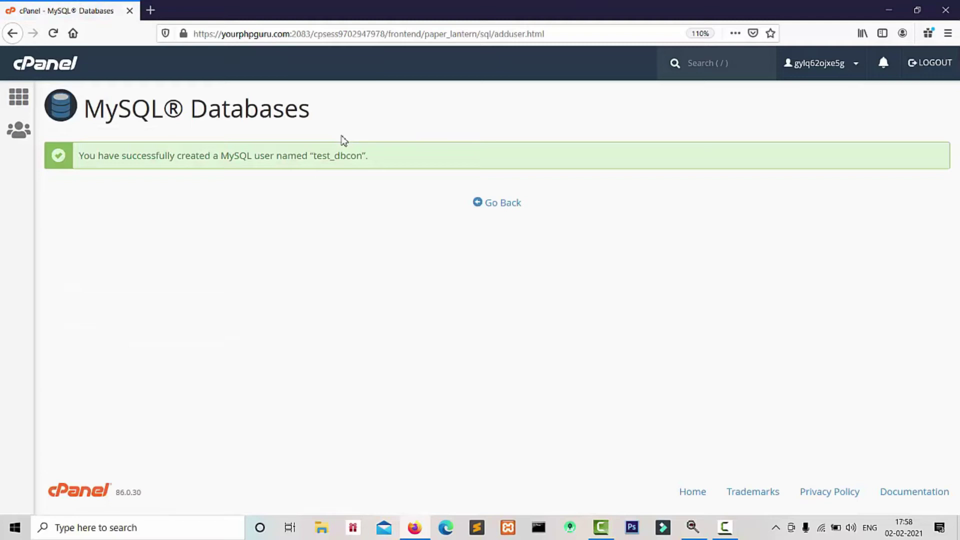
pyautogui.click(505, 205)
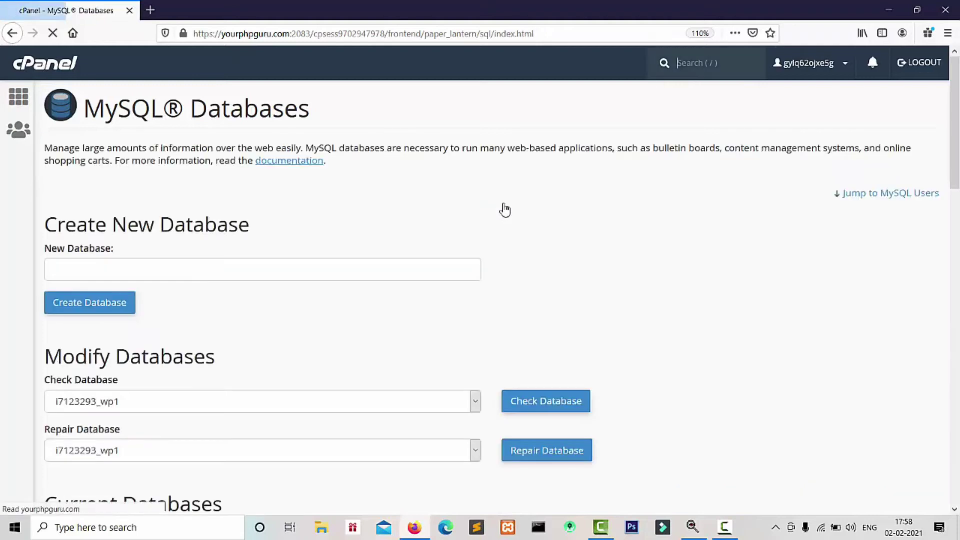
pyautogui.click(957, 320)
pyautogui.moveTo(958, 321); pyautogui.dragTo(958, 482)
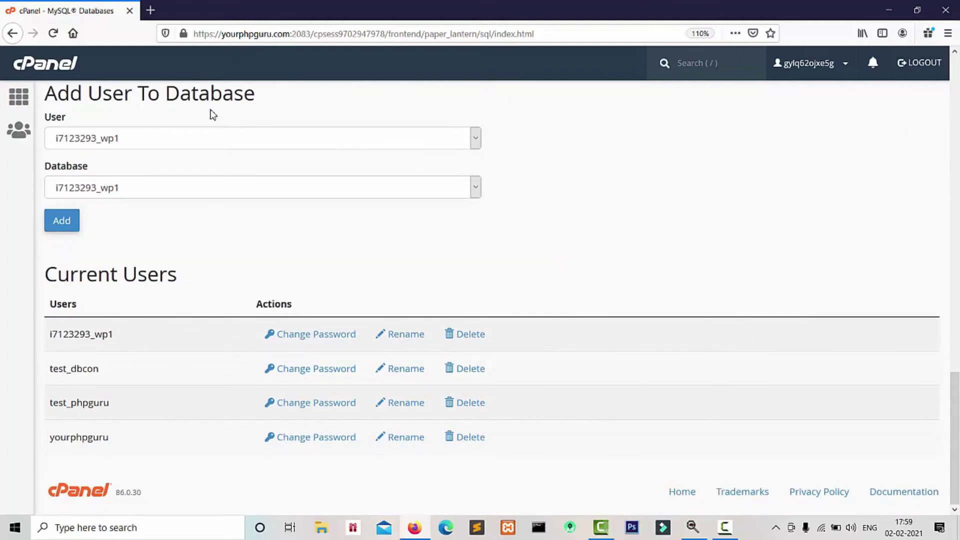
# Step: Add user test_dbcon to database test_dbcon
pyautogui.click(318, 139)
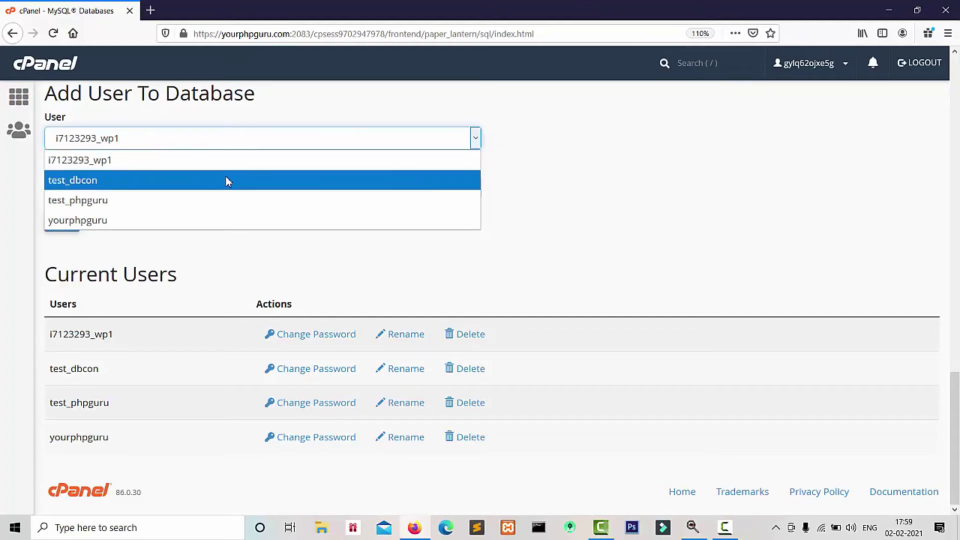
pyautogui.click(227, 181)
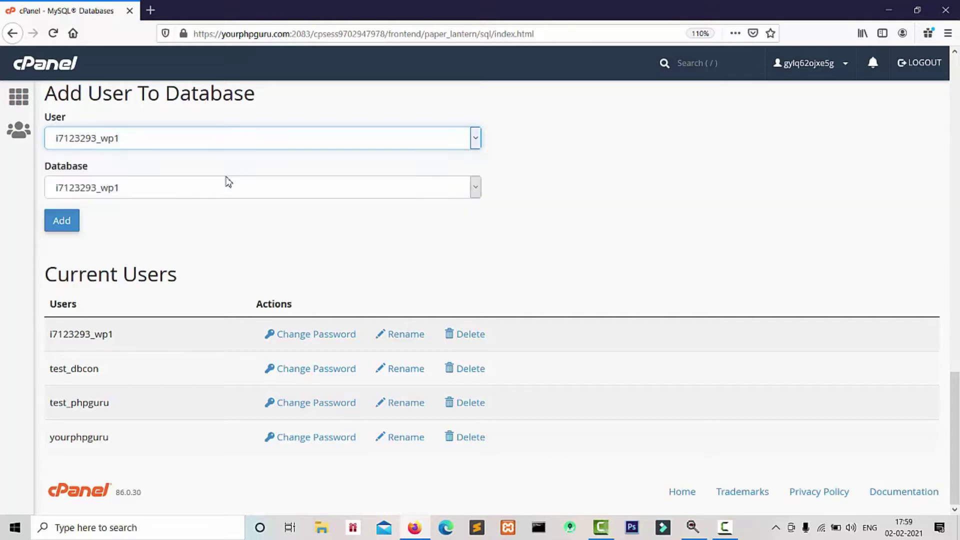
pyautogui.click(202, 189)
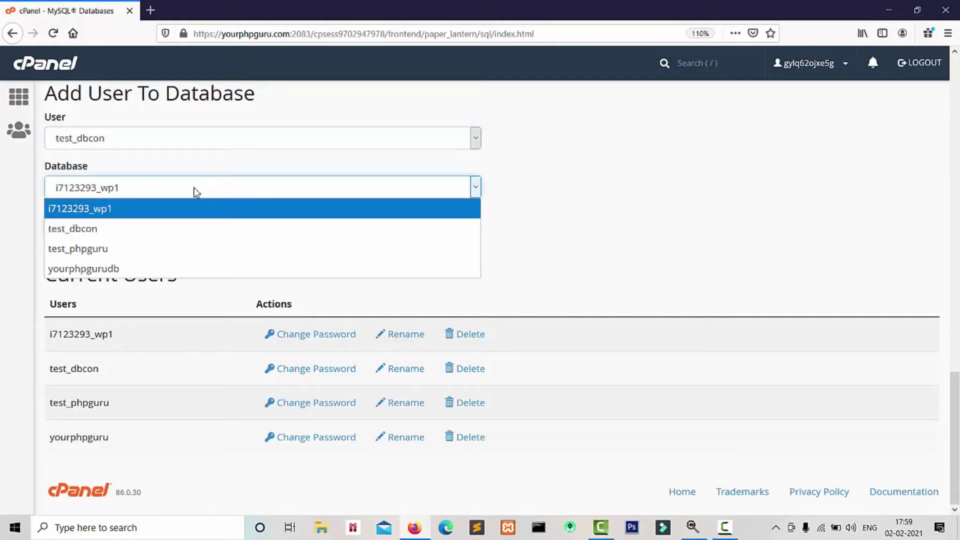
pyautogui.click(150, 224)
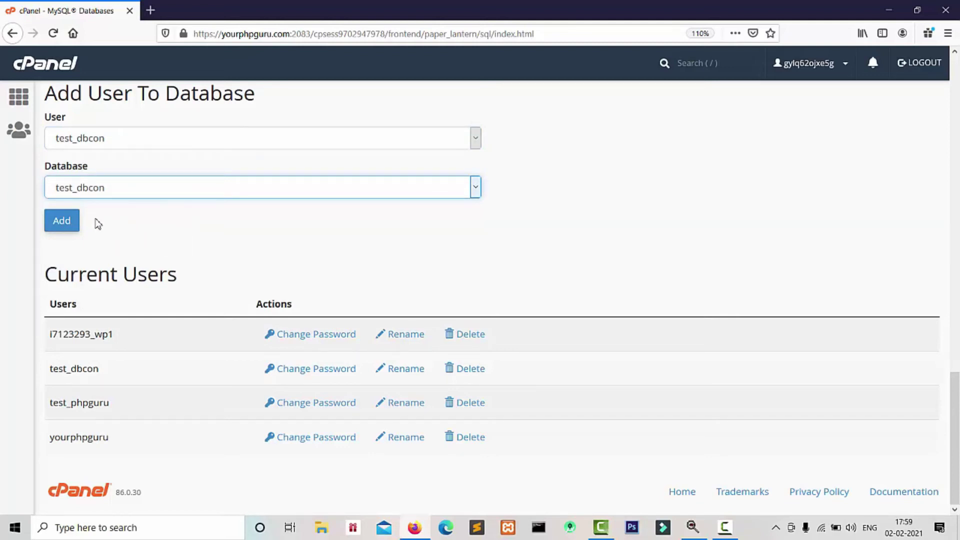
pyautogui.click(65, 226)
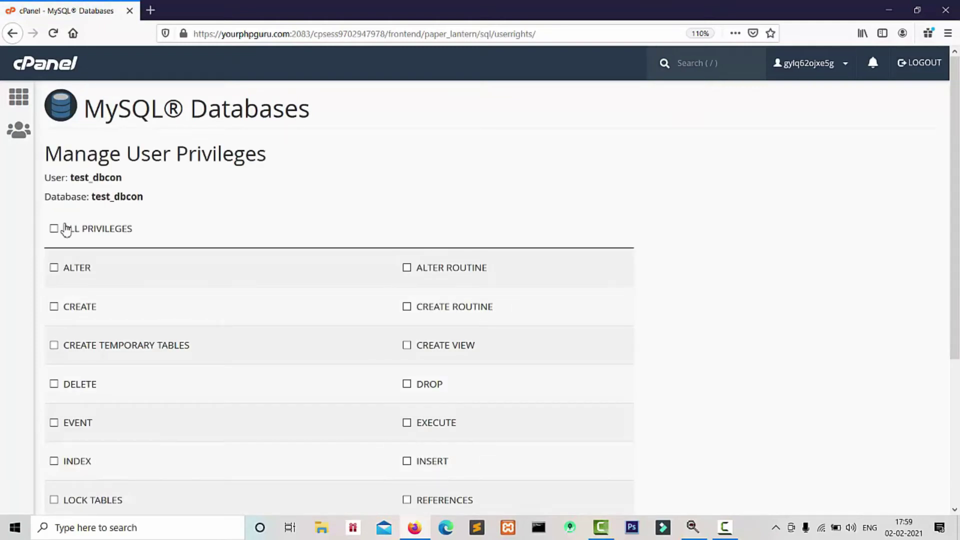
# Step: Grant ALL PRIVILEGES on test_dbcon to user test_dbcon, save, and go back
pyautogui.scroll(-5, 952, 423)
pyautogui.scroll(5, 952, 423)
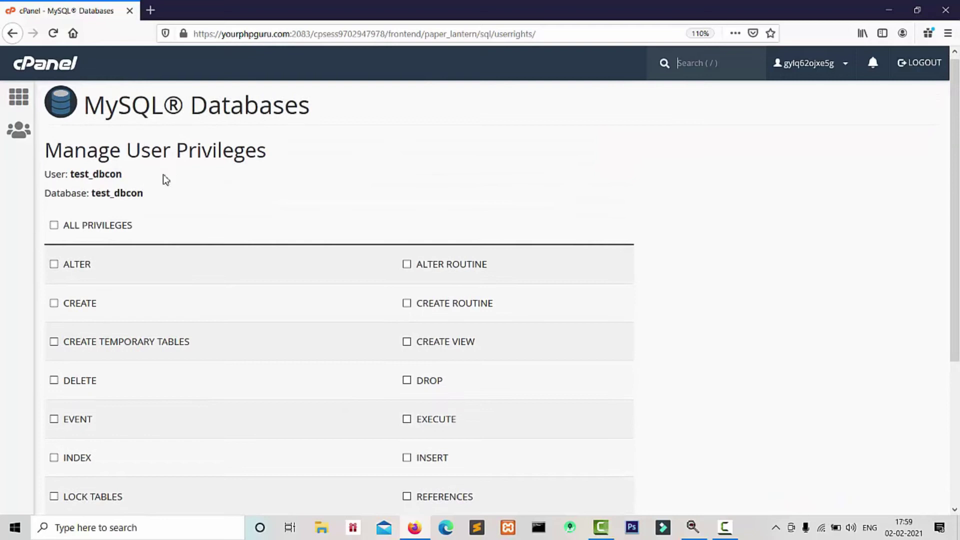
pyautogui.click(54, 226)
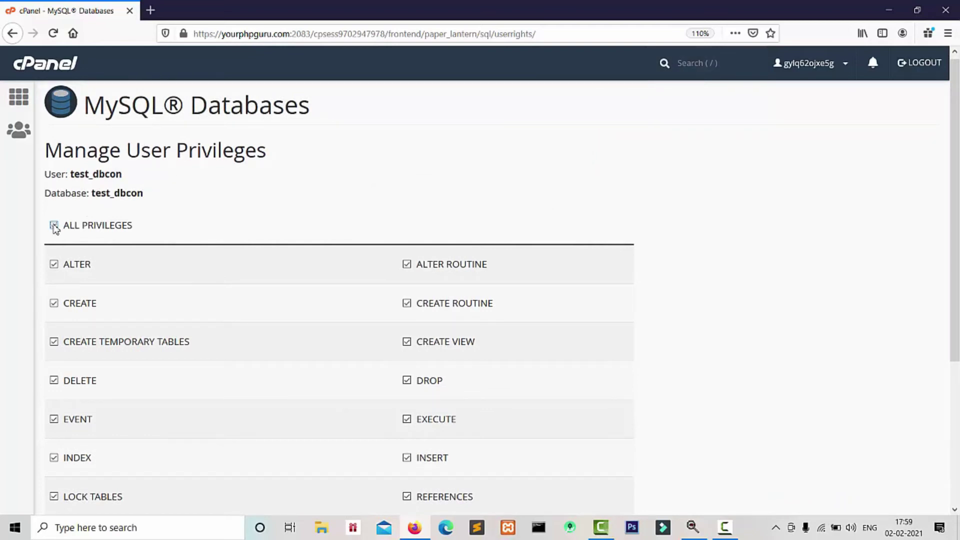
pyautogui.scroll(-4, 926, 424)
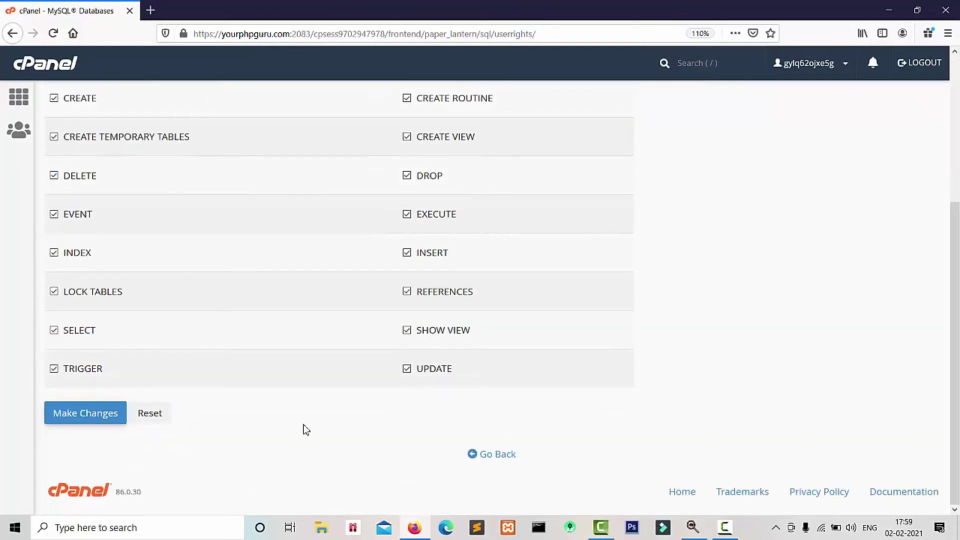
pyautogui.click(79, 413)
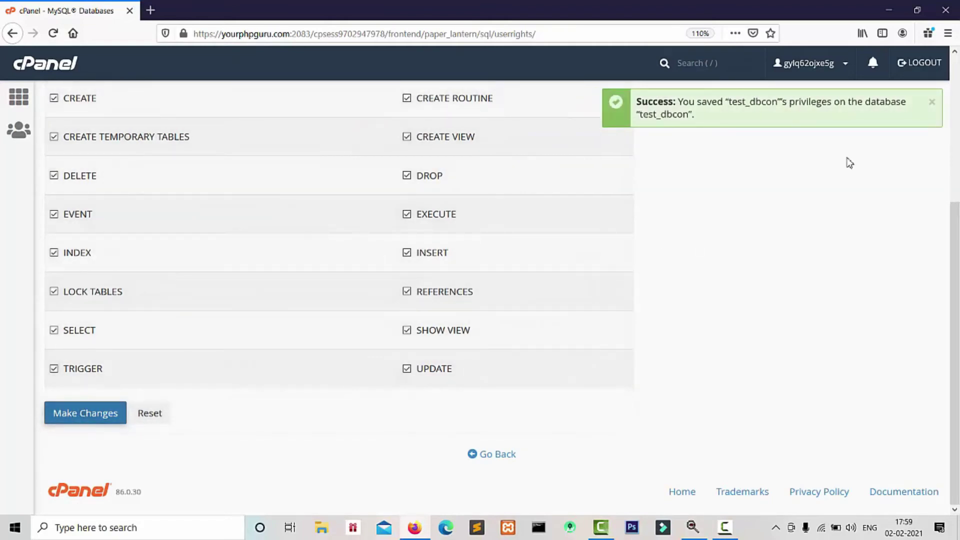
pyautogui.click(932, 103)
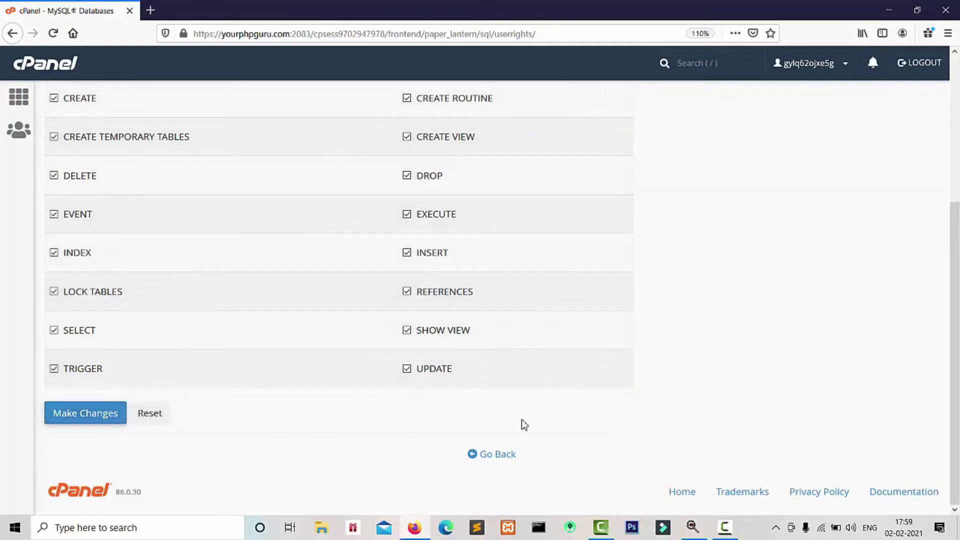
pyautogui.click(495, 457)
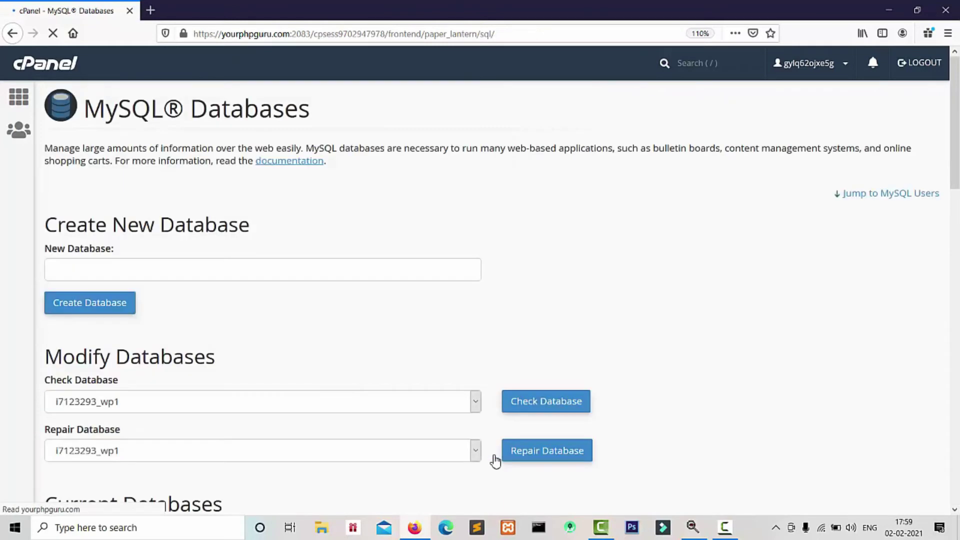
# Step: Check test_dbcon's privileged user in Current Databases, then return to the cPanel home page
pyautogui.scroll(-5, 757, 251)
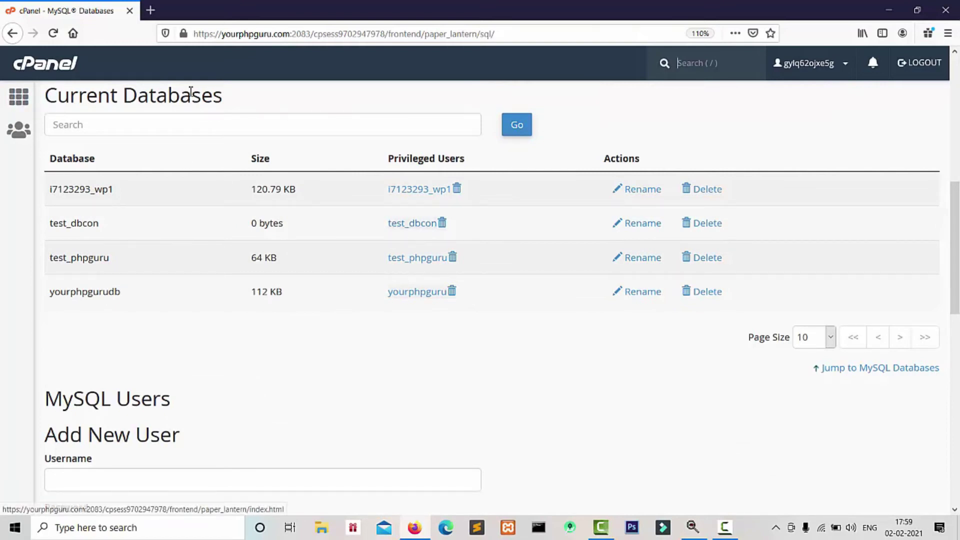
pyautogui.click(23, 103)
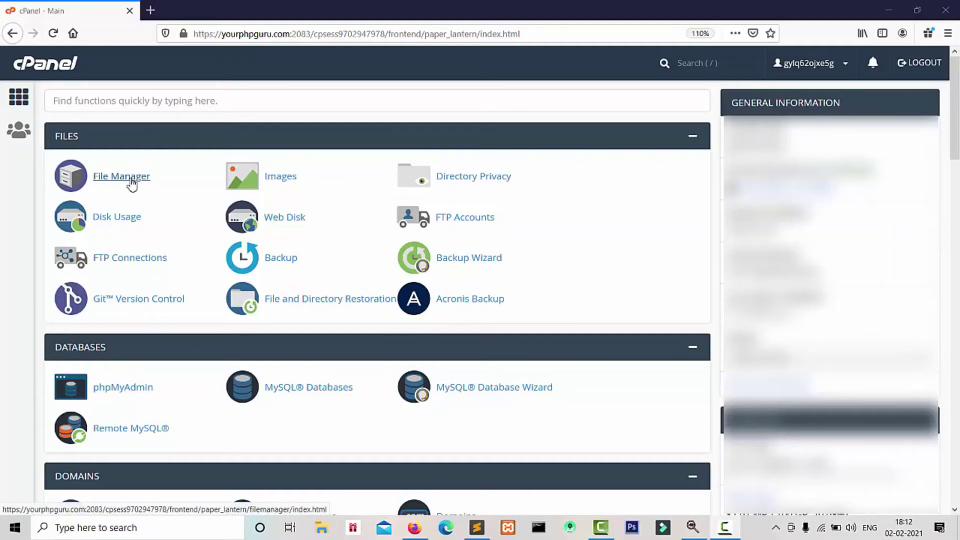
# Step: Create an empty db.php file in public_html using File Manager
pyautogui.click(131, 185)
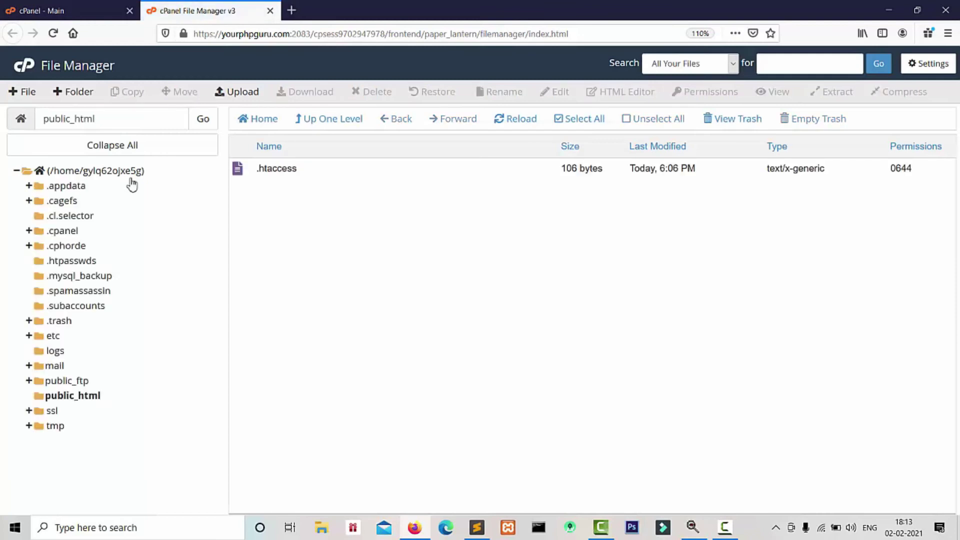
pyautogui.click(27, 99)
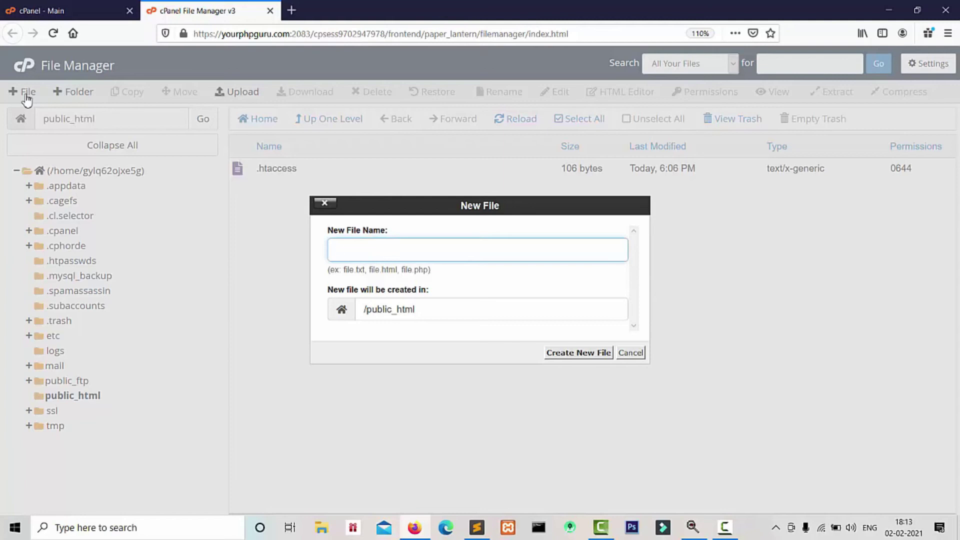
pyautogui.write('db.php')
pyautogui.click(577, 355)
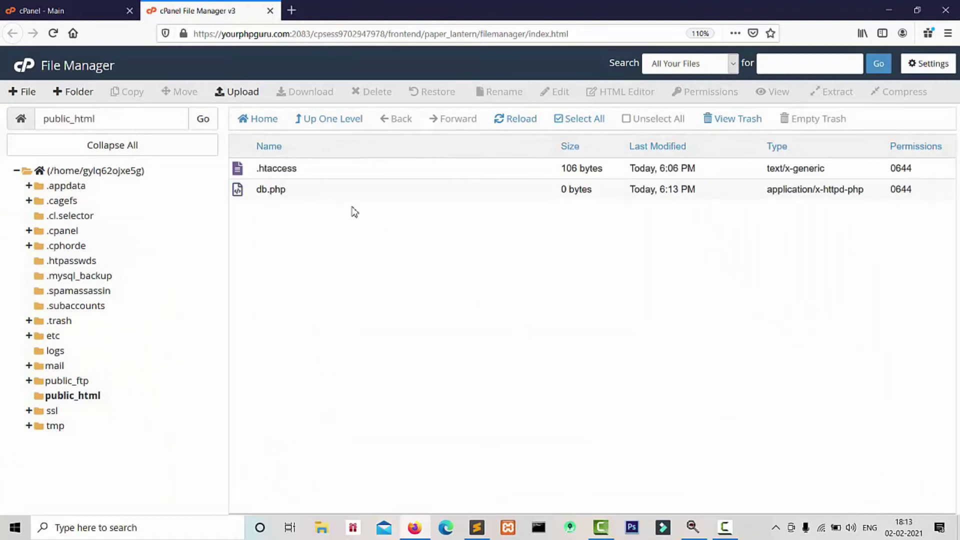
# Step: Open db.php in the File Manager code editor
pyautogui.click(324, 198)
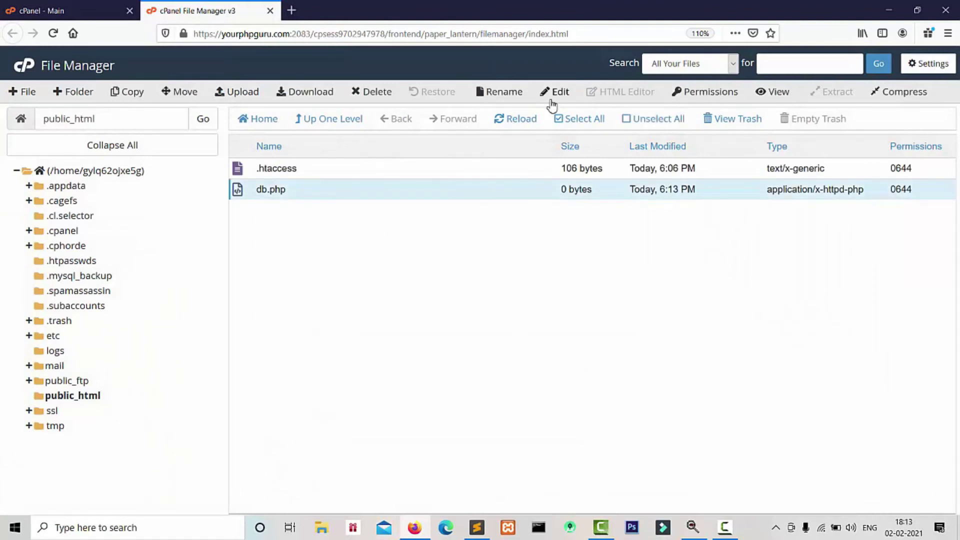
pyautogui.click(553, 96)
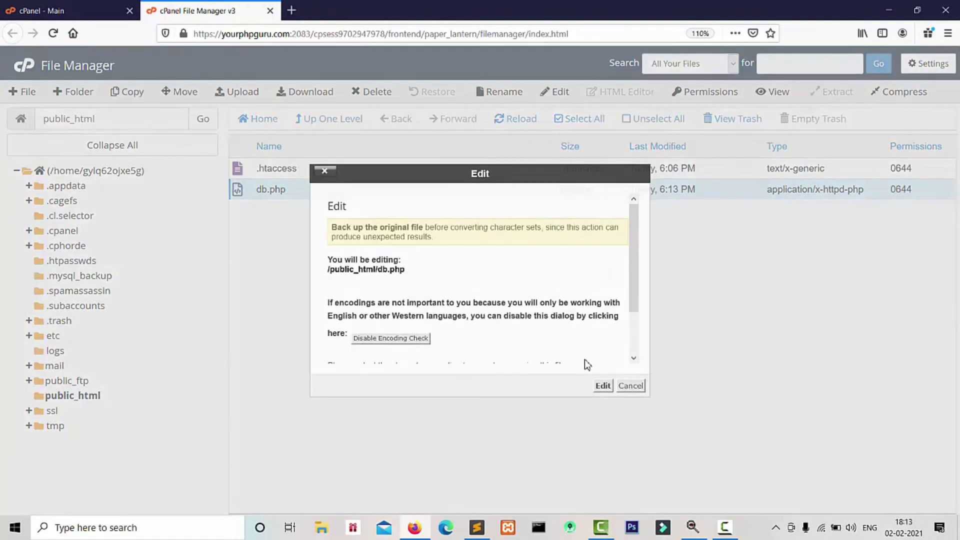
pyautogui.click(602, 386)
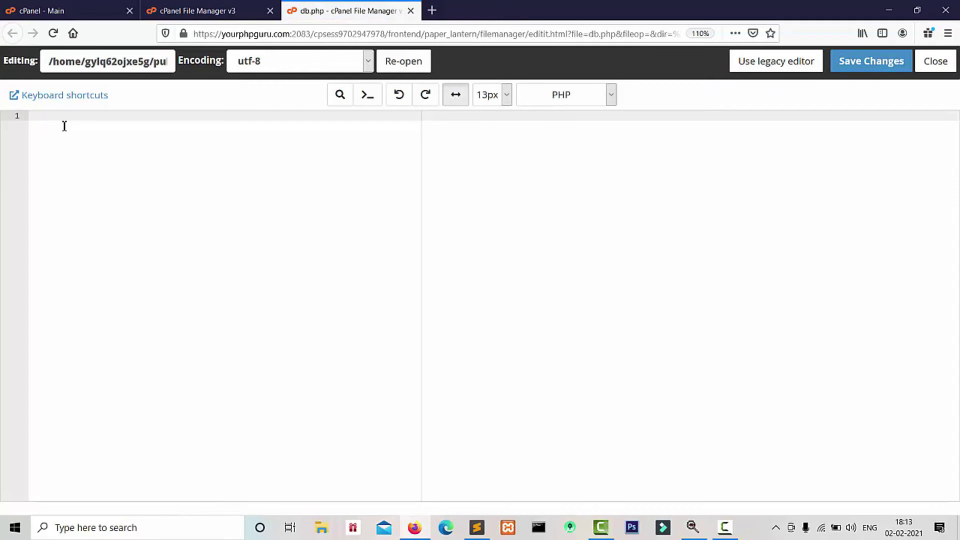
# Step: Write a PHP block between <?php and ?> with $servername="localhost"; inside
pyautogui.write('?php')
pyautogui.press('Return')
pyautogui.press('Return')
pyautogui.press('Return')
pyautogui.write('?>')
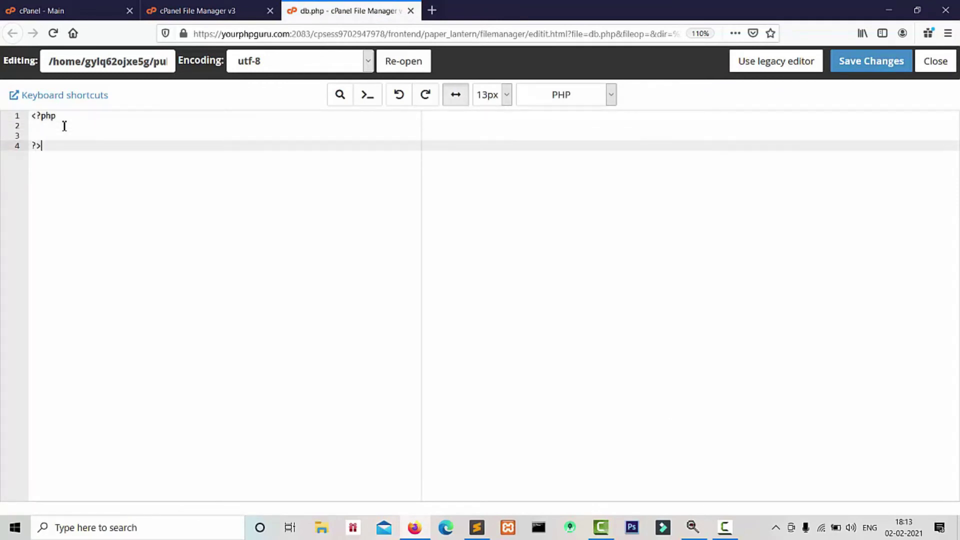
pyautogui.press('Up')
pyautogui.press('Up')
pyautogui.write('$servername="localhost";')
# Step: Add the line $username="test_dbcon"; below the server name
pyautogui.press('Return')
pyautogui.write('$username=""')
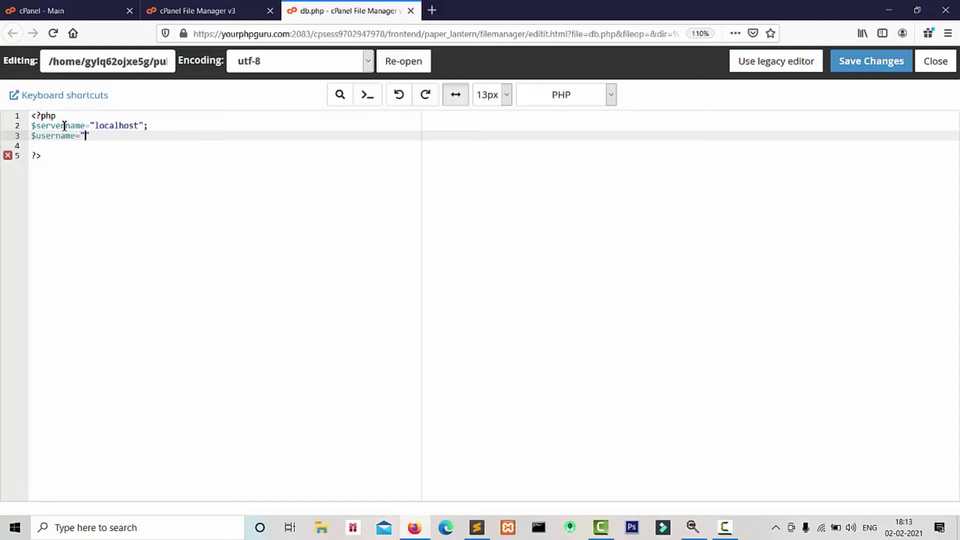
pyautogui.write(';')
pyautogui.press('Left')
pyautogui.press('Left')
pyautogui.write('test_dbcon')
pyautogui.press('Right')
pyautogui.press('Right')
# Step: Add a $password line holding the database user's account password
pyautogui.press('Return')
pyautogui.write('$')
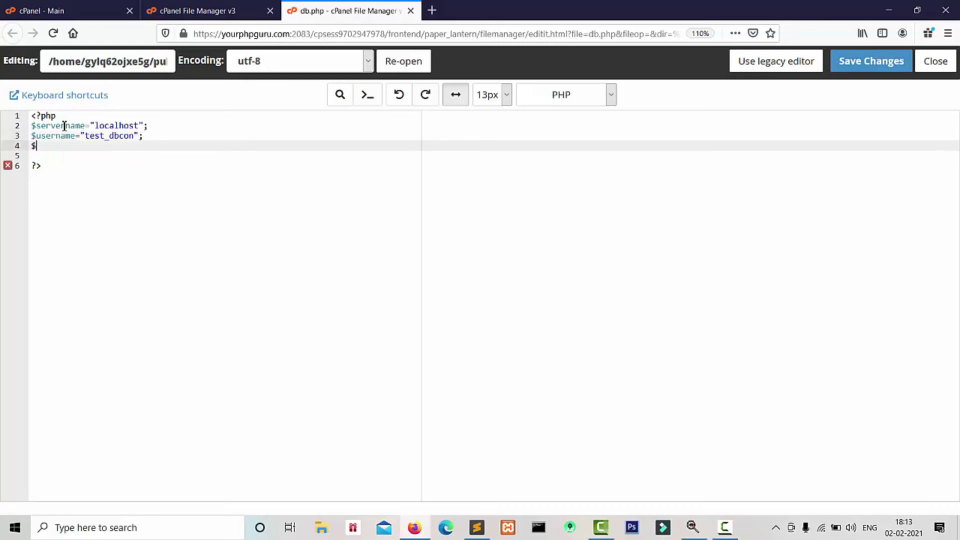
pyautogui.write('password="";')
pyautogui.press('Left')
pyautogui.press('Left')
pyautogui.write('password123')
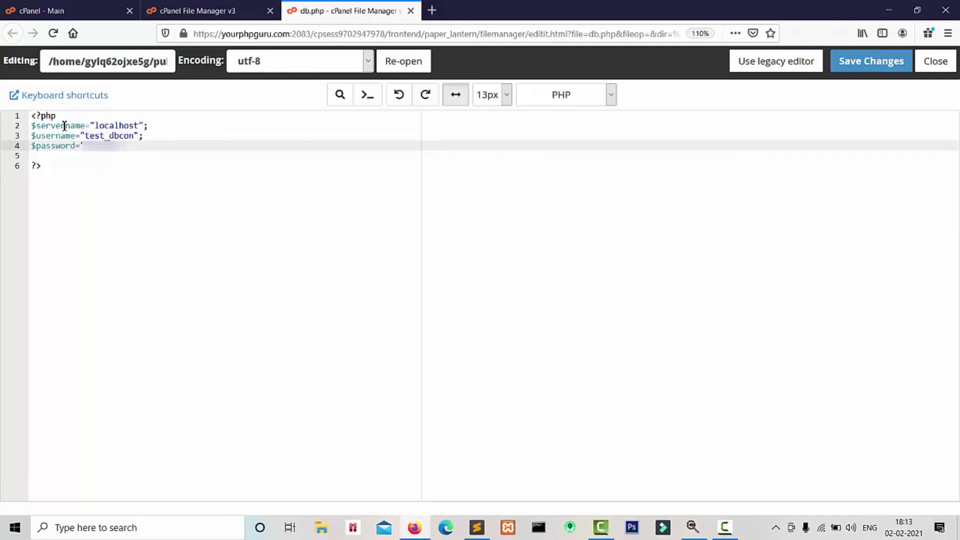
pyautogui.write('456')
# Step: Add $dbname="test_dbcon"; after the password line, fixing the misspelling
pyautogui.press('Return')
pyautogui.write('$dbnam')
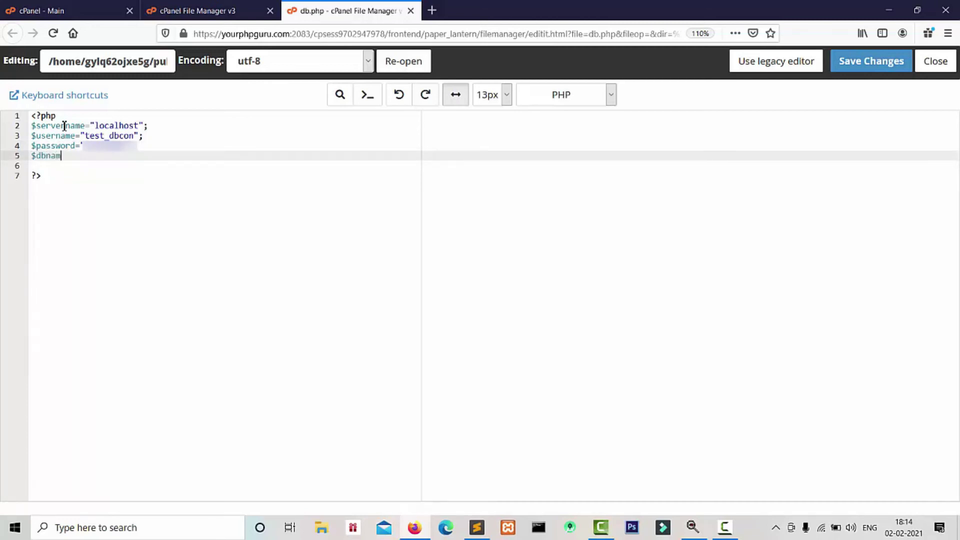
pyautogui.write('e="tst')
pyautogui.press('BackSpace')
pyautogui.press('BackSpace')
pyautogui.write('est_dbcon')
# Step: Create $conn=new mysqli($servername,$username,$password,$dbname); and begin an if($ check
pyautogui.press('Return')
pyautogui.press('Return')
pyautogui.write('$conn')
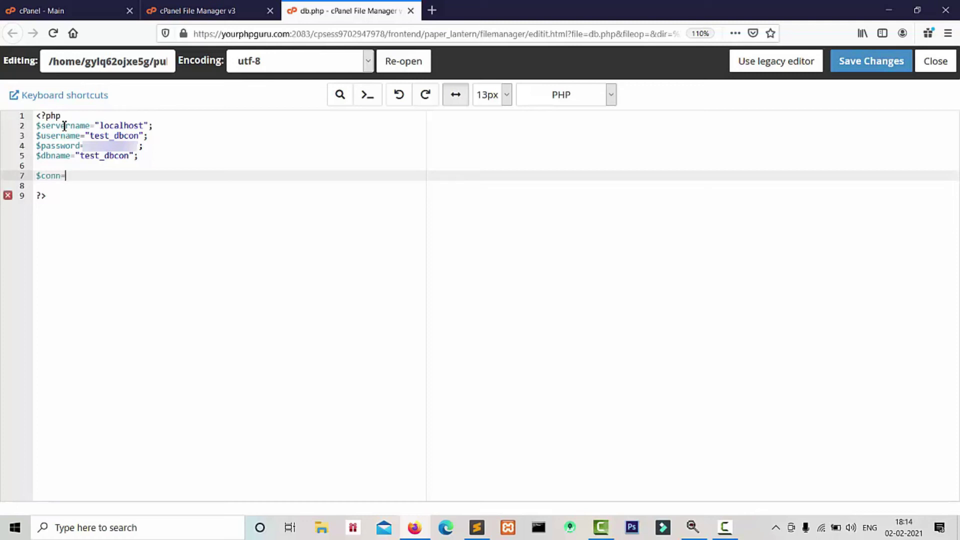
pyautogui.write('=new mysqli();')
pyautogui.press('Left')
pyautogui.write('$servern')
pyautogui.write('ame')
pyautogui.write(',')
pyautogui.write('$username,')
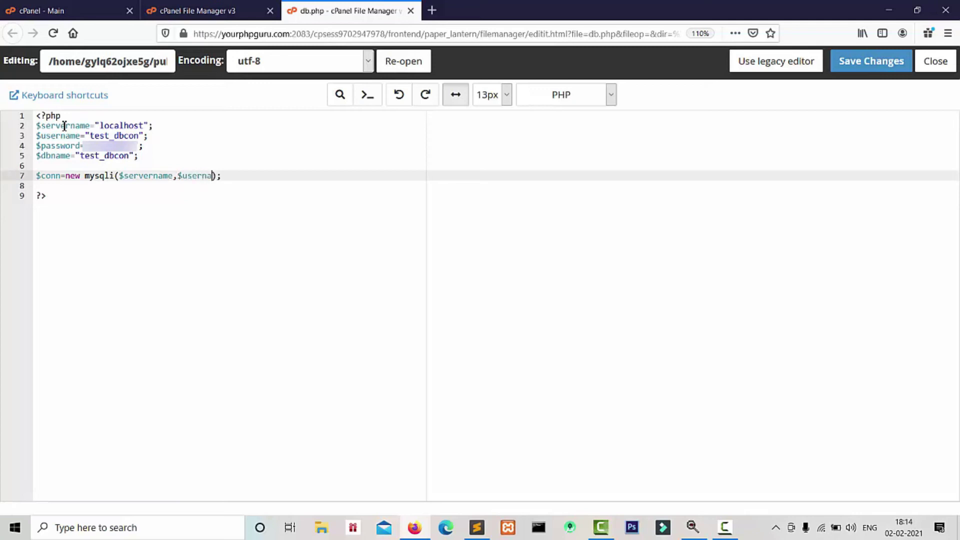
pyautogui.write('$password,$dbname')
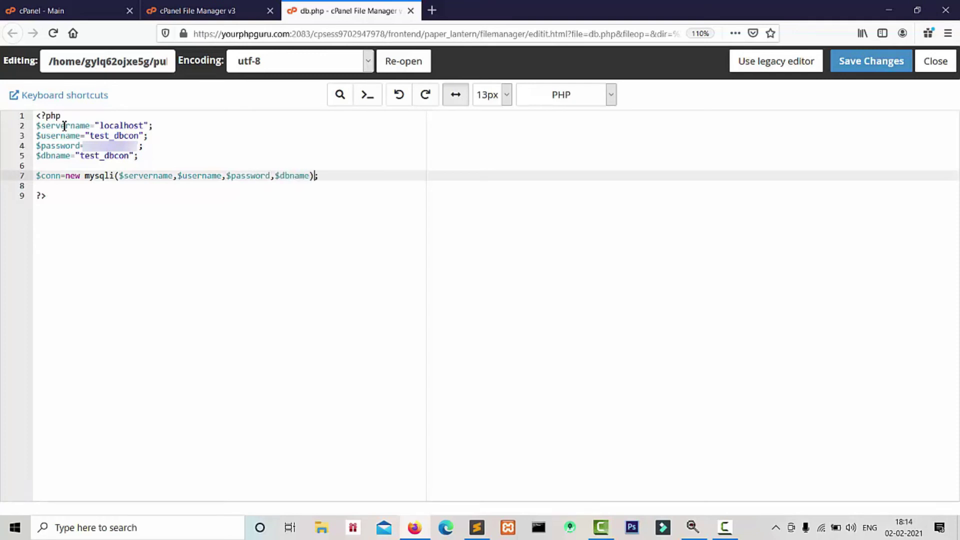
pyautogui.press('Return')
pyautogui.press('Return')
pyautogui.write('if($')
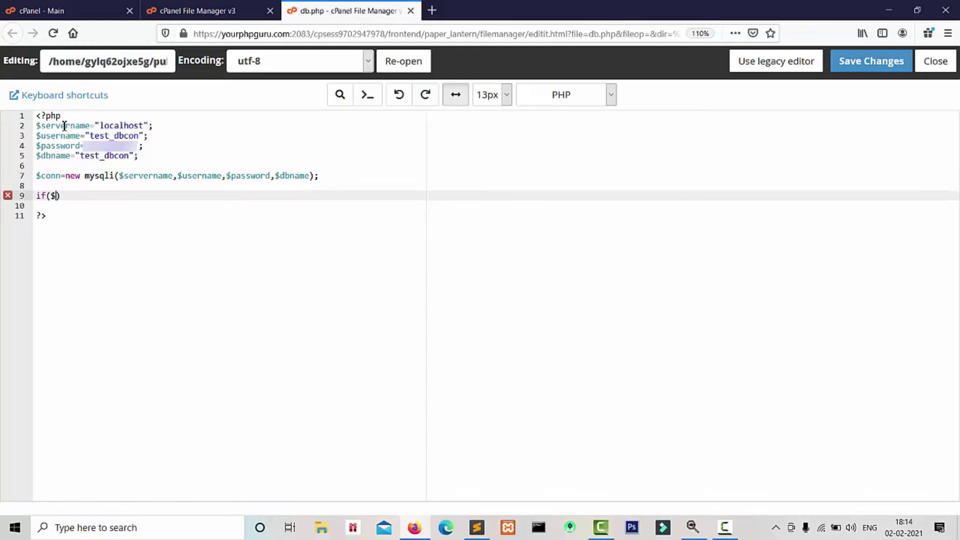